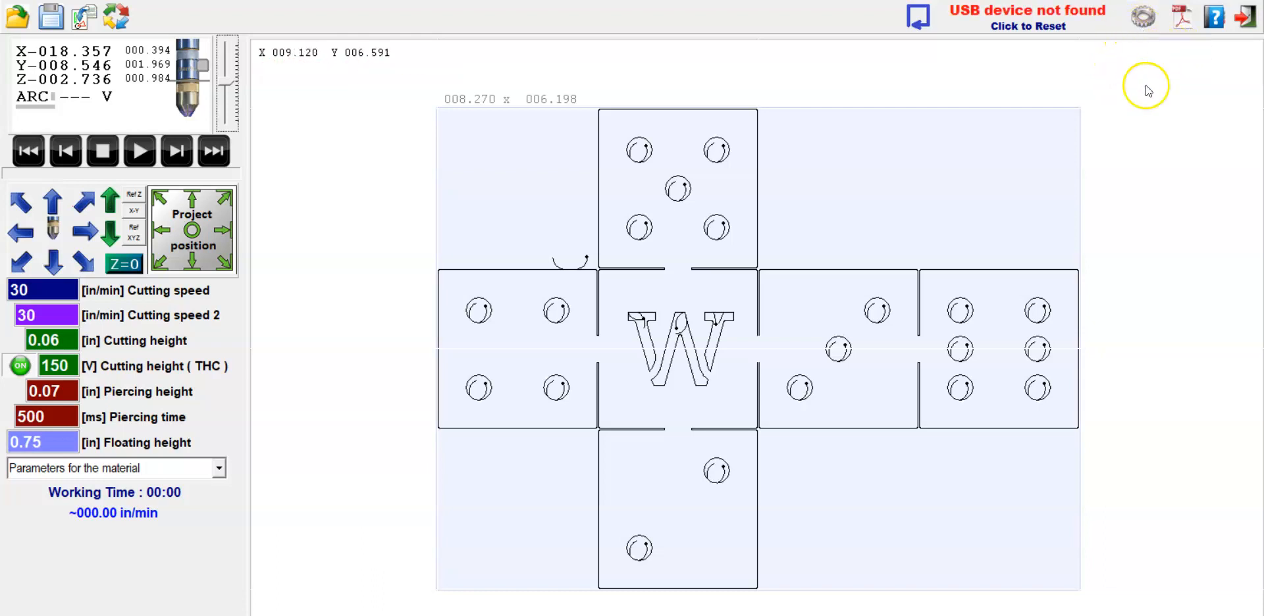
# Open the machine configuration and examine its language, unit system and configuration file options.
pyautogui.click(1149, 200)
pyautogui.click(1145, 20)
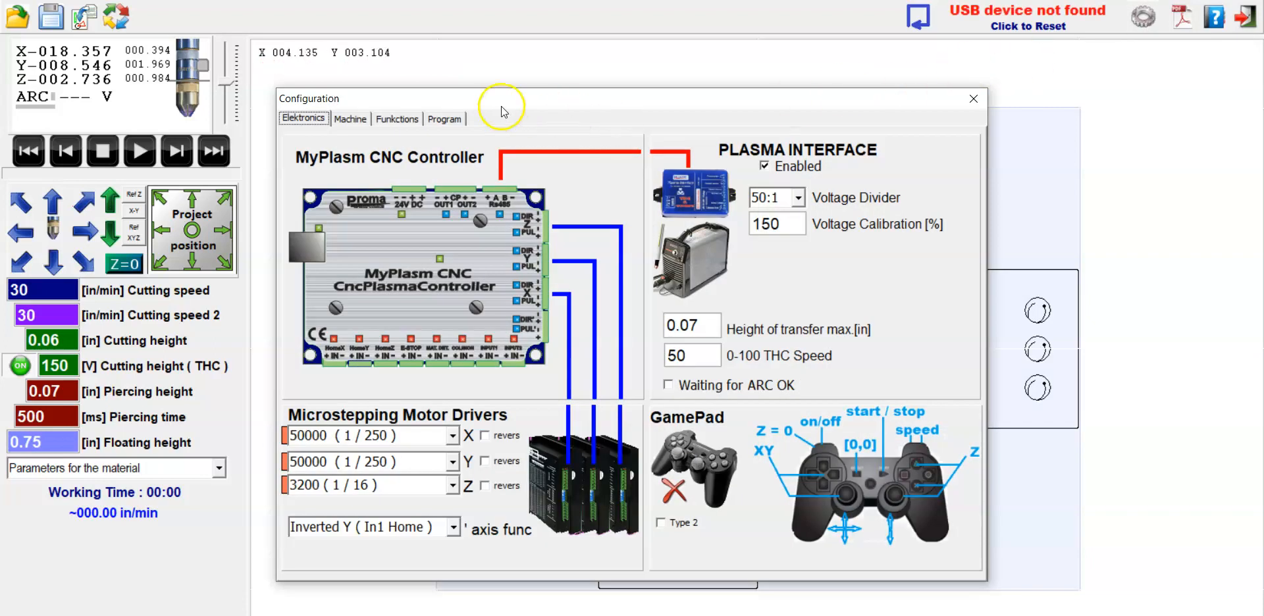
pyautogui.click(445, 120)
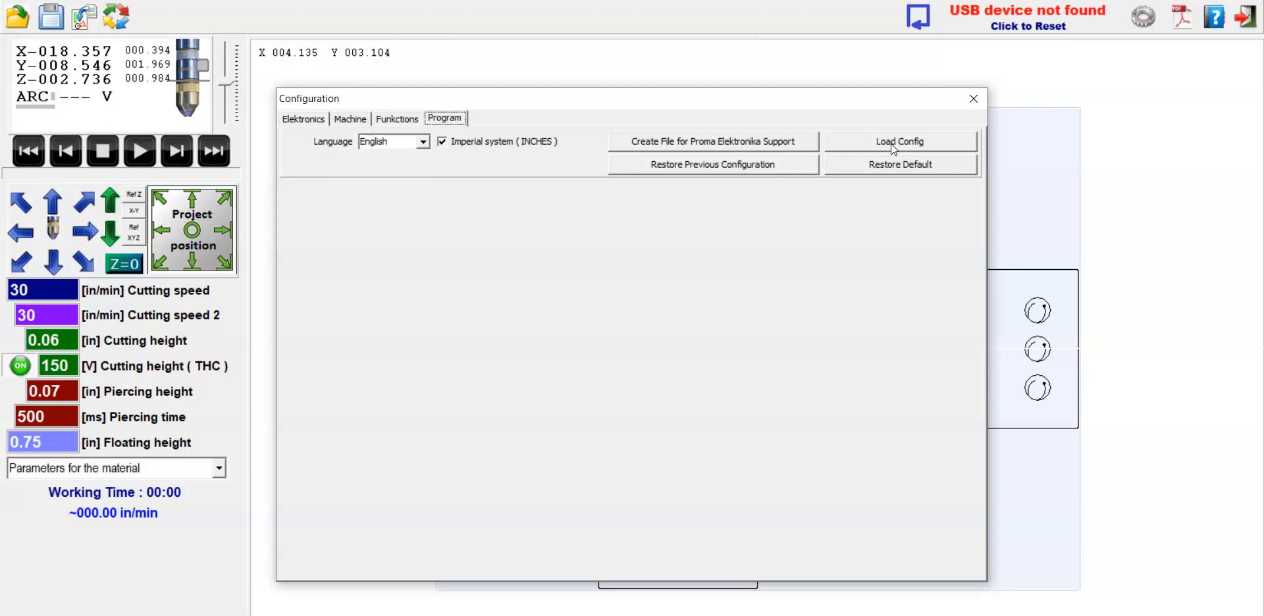
pyautogui.click(732, 146)
# Examine the electronics, machine motion and function settings in the configuration.
pyautogui.click(321, 121)
pyautogui.click(359, 121)
pyautogui.click(395, 121)
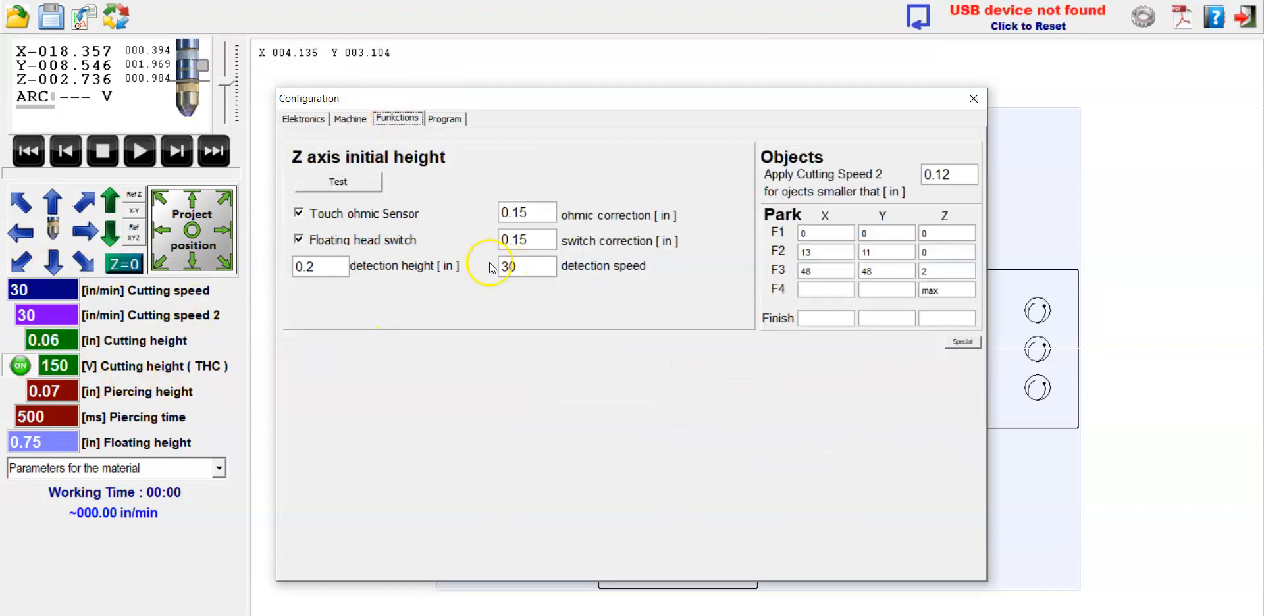
pyautogui.click(350, 118)
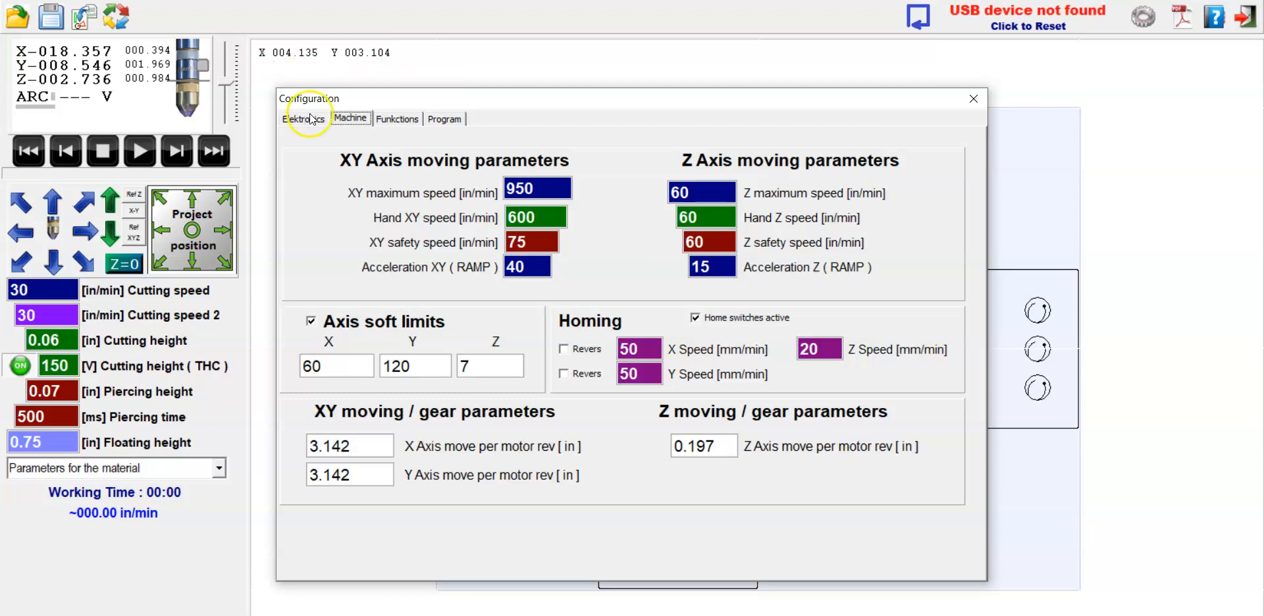
pyautogui.click(311, 119)
pyautogui.click(349, 118)
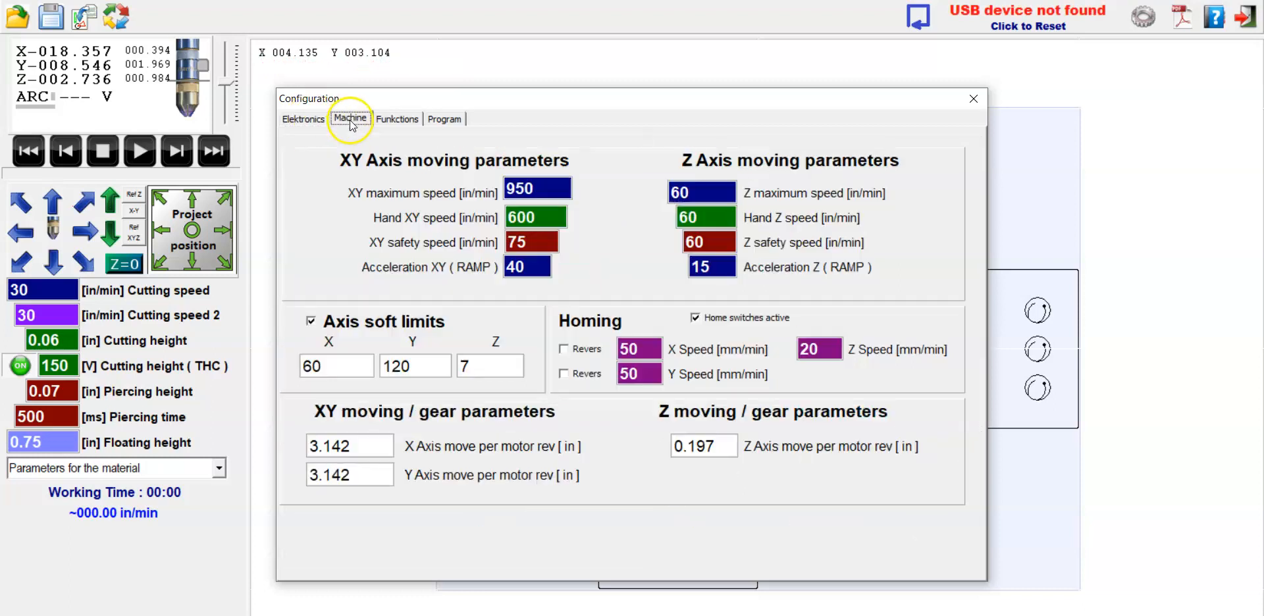
pyautogui.click(388, 121)
pyautogui.click(341, 120)
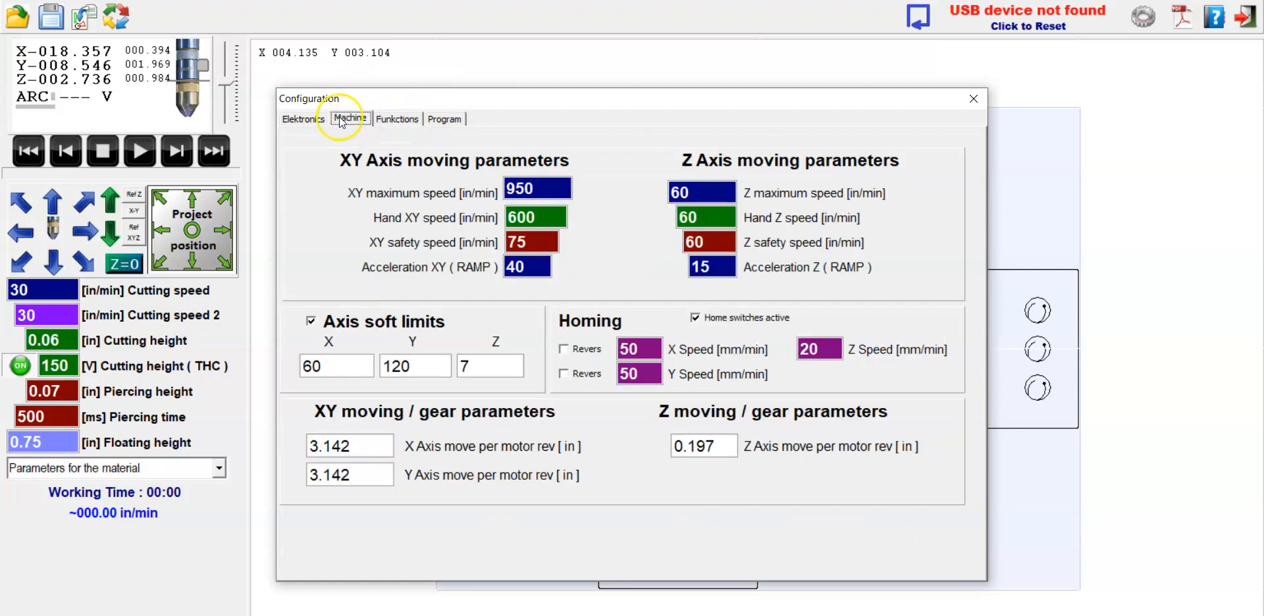
pyautogui.click(308, 119)
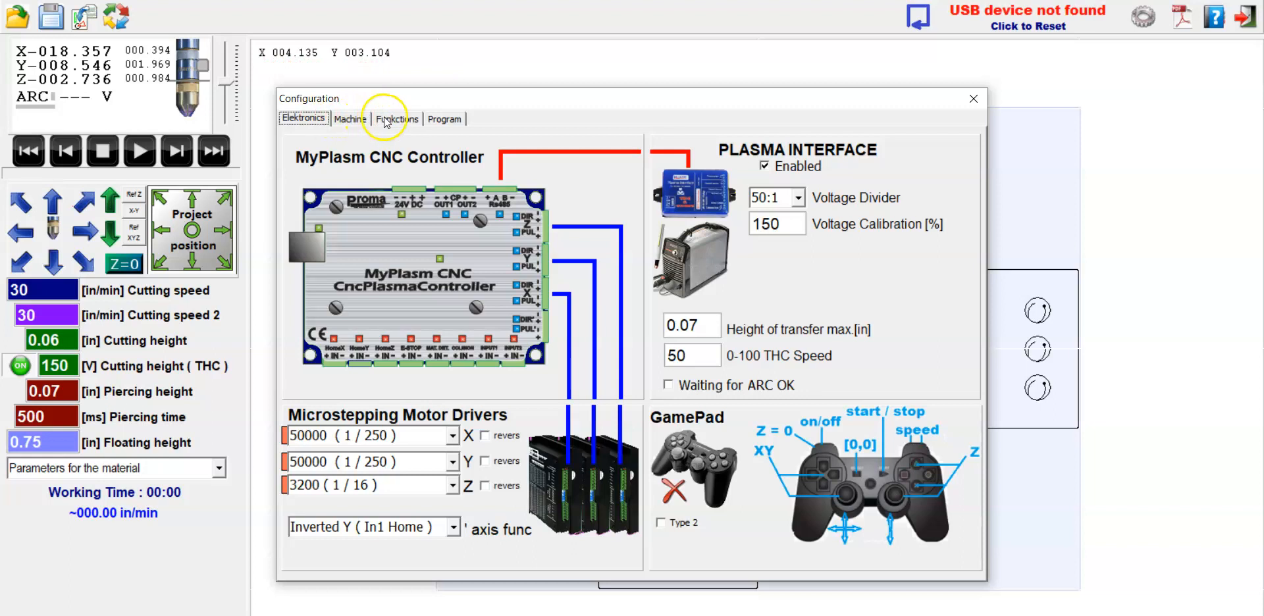
pyautogui.click(349, 119)
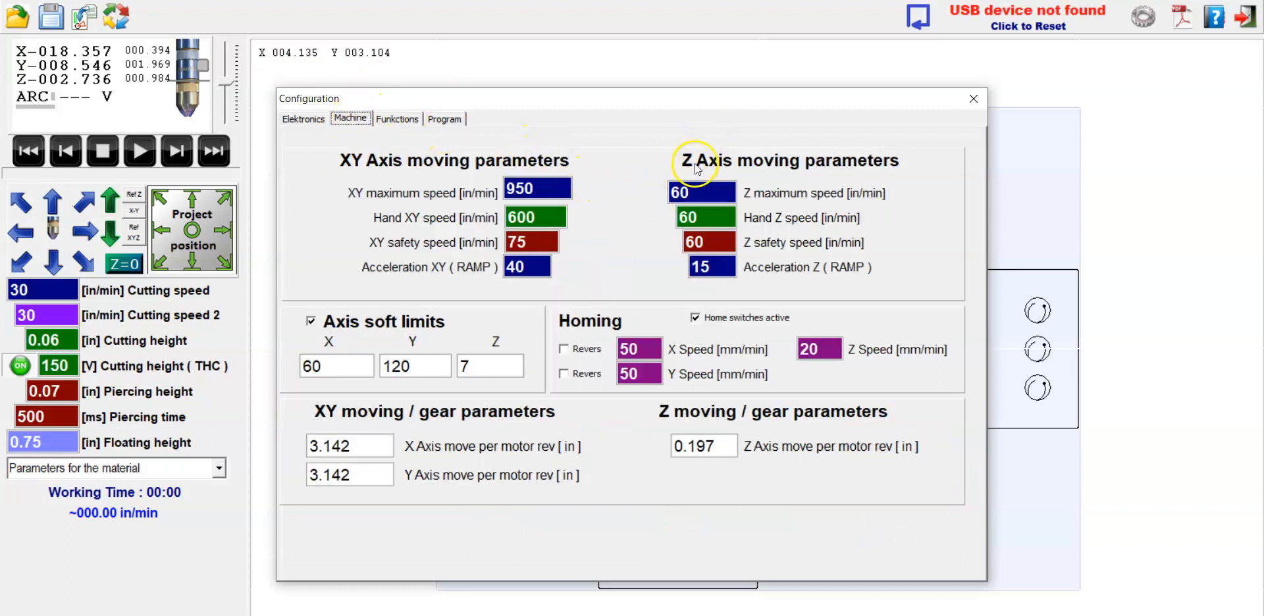
pyautogui.click(397, 119)
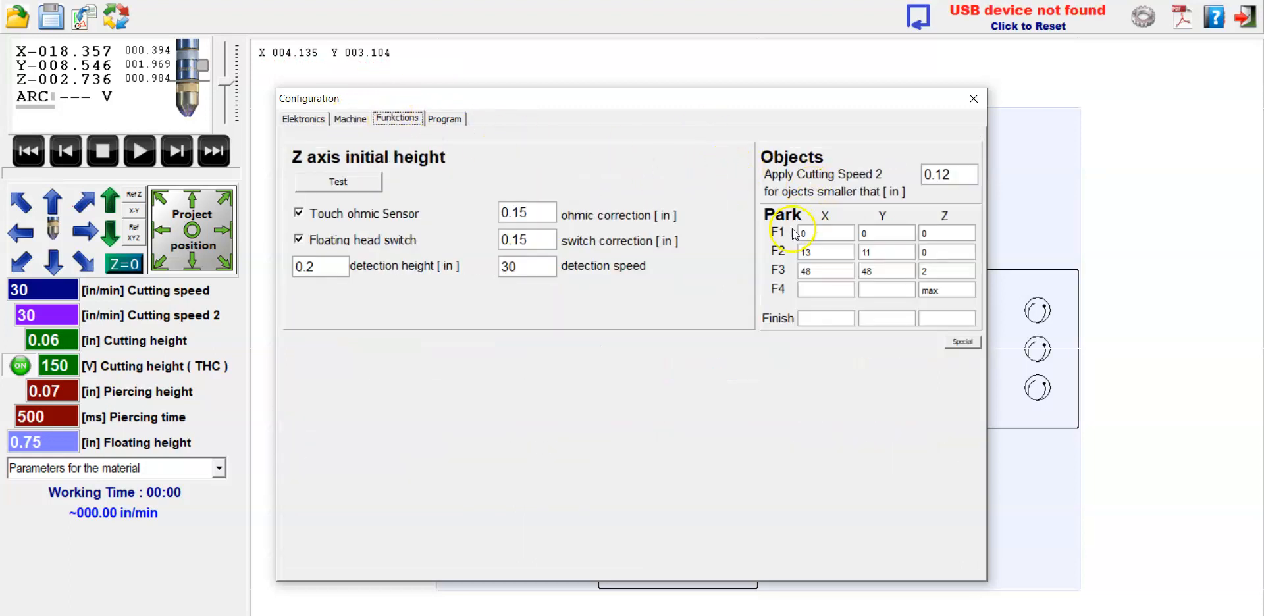
# Examine the park coordinates, including the X value of F2 and the Z value of F3.
pyautogui.click(798, 273)
pyautogui.click(840, 248)
pyautogui.click(834, 243)
pyautogui.doubleClick(816, 251)
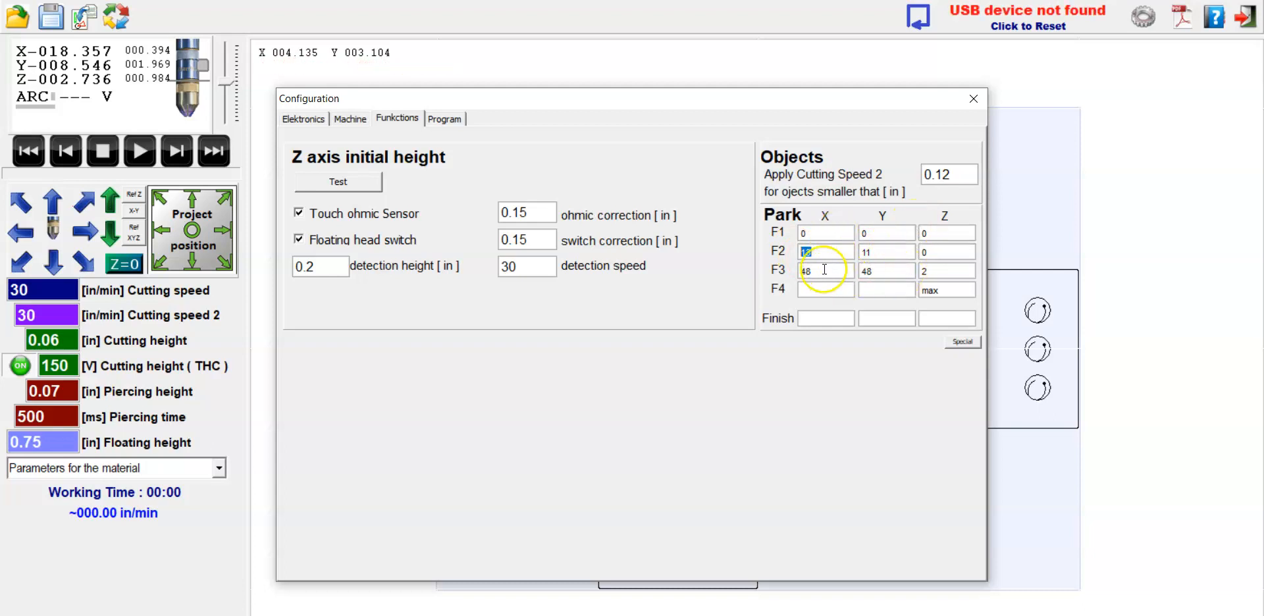
pyautogui.click(922, 272)
pyautogui.doubleClick(921, 271)
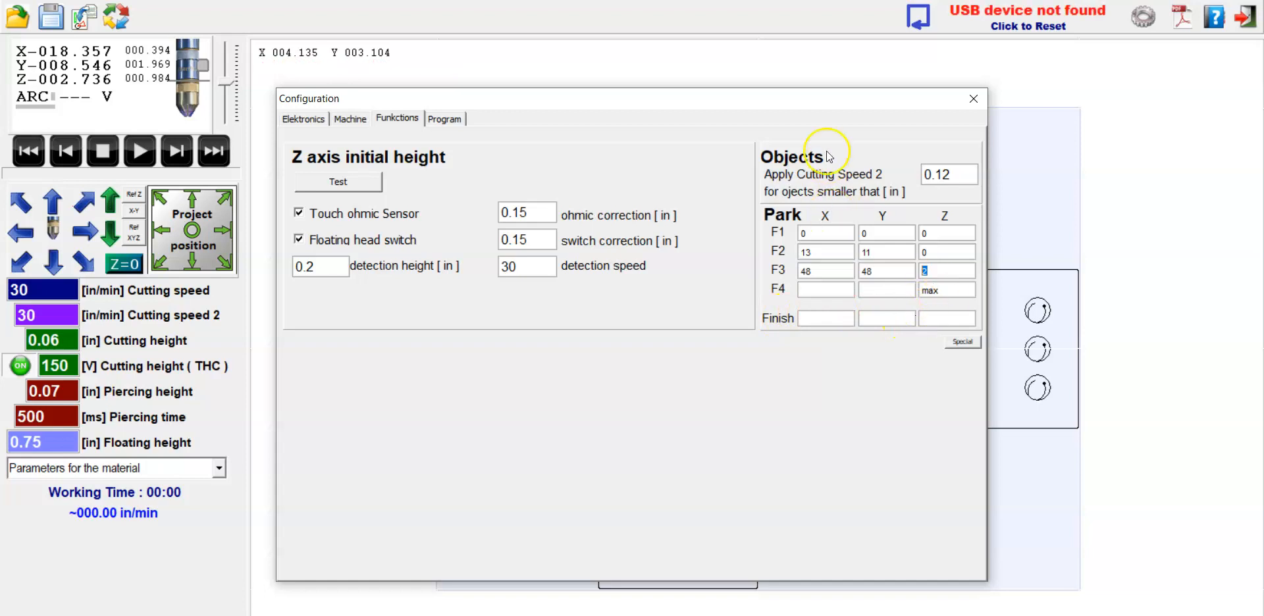
# Set the Finish park position to X 48, Y 48 and Z 4.
pyautogui.click(846, 318)
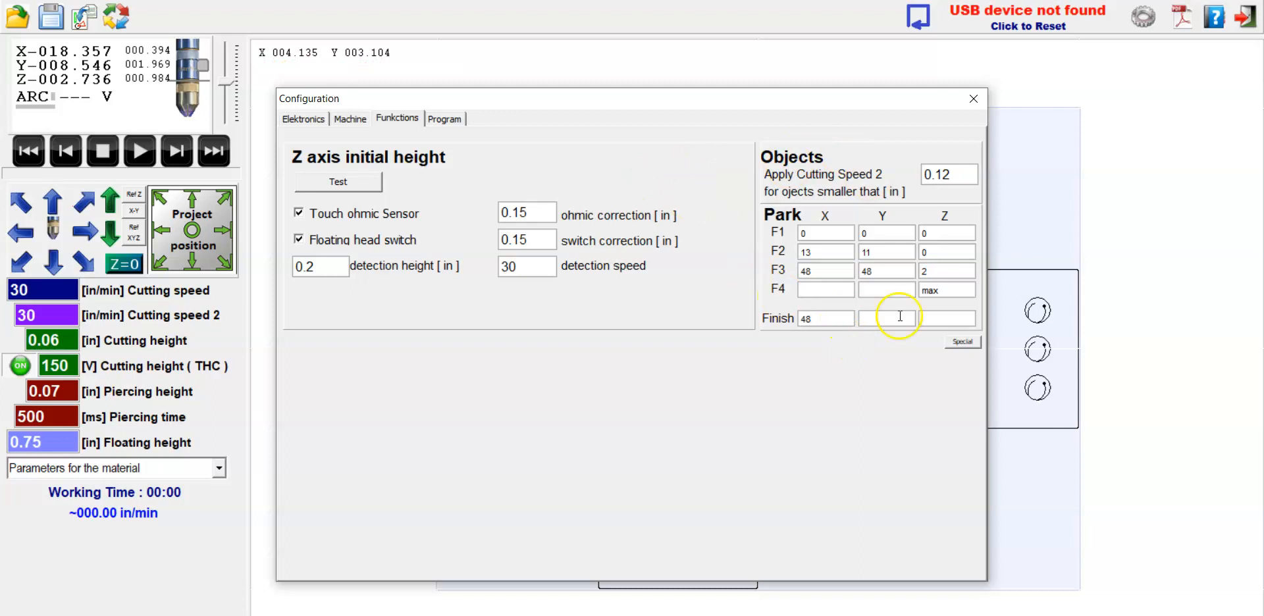
pyautogui.write('48')
pyautogui.click(930, 319)
pyautogui.write('4')
# Review the axis soft limits and gear parameters, along with the program options and function settings.
pyautogui.click(349, 118)
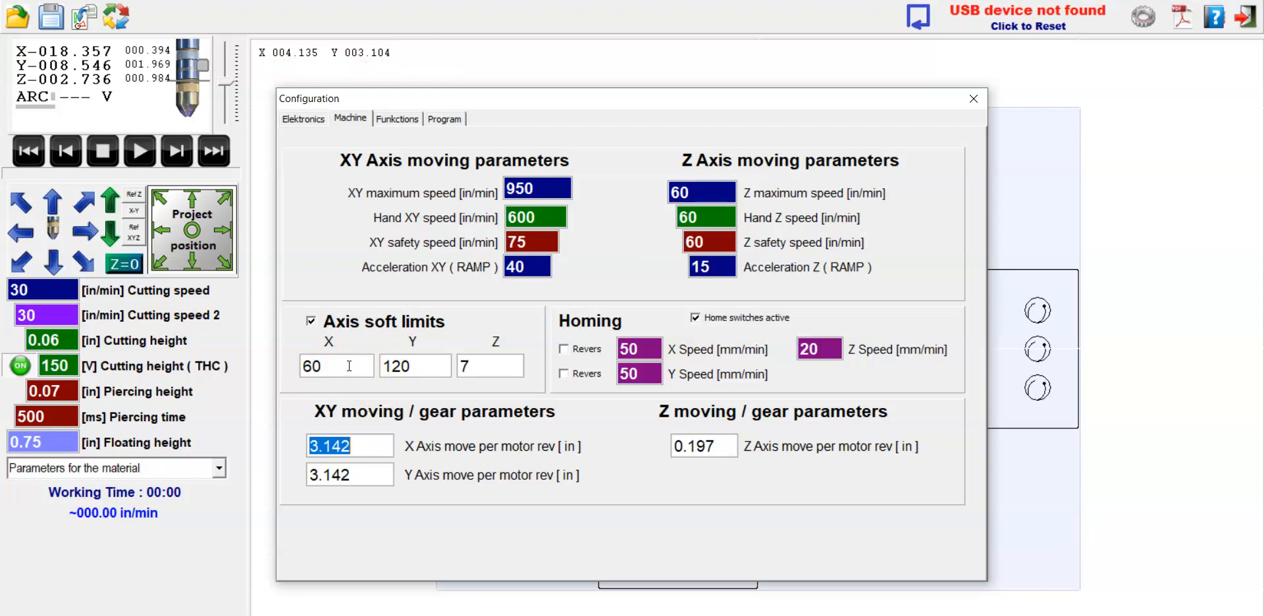
pyautogui.moveTo(349, 366); pyautogui.dragTo(291, 371)
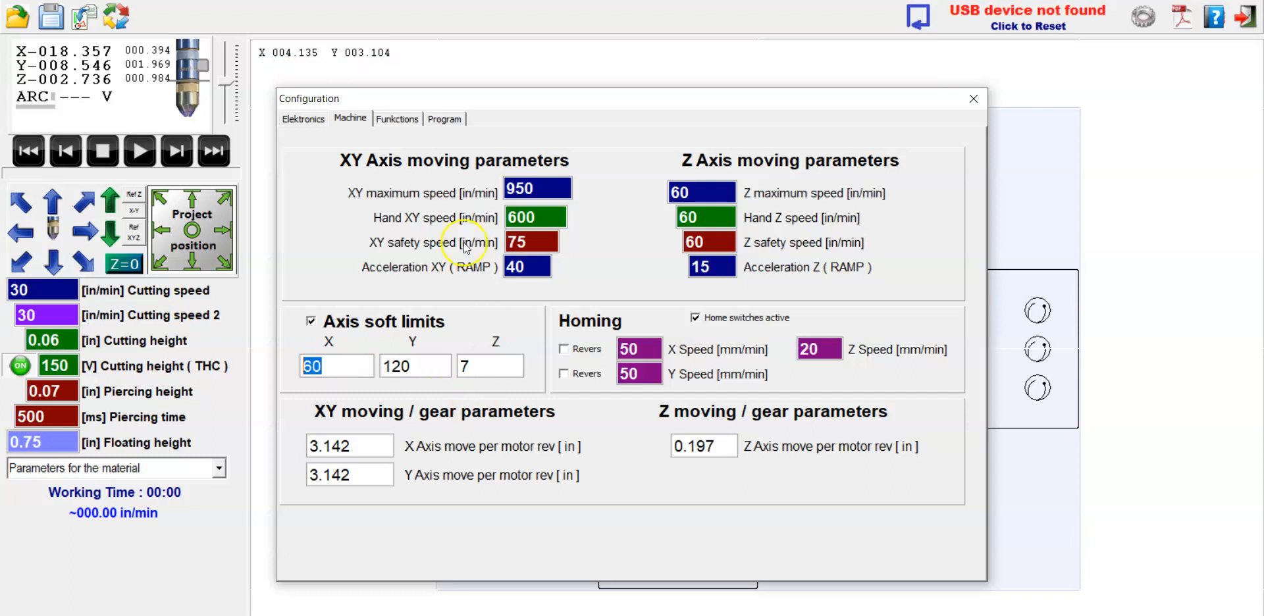
pyautogui.click(444, 119)
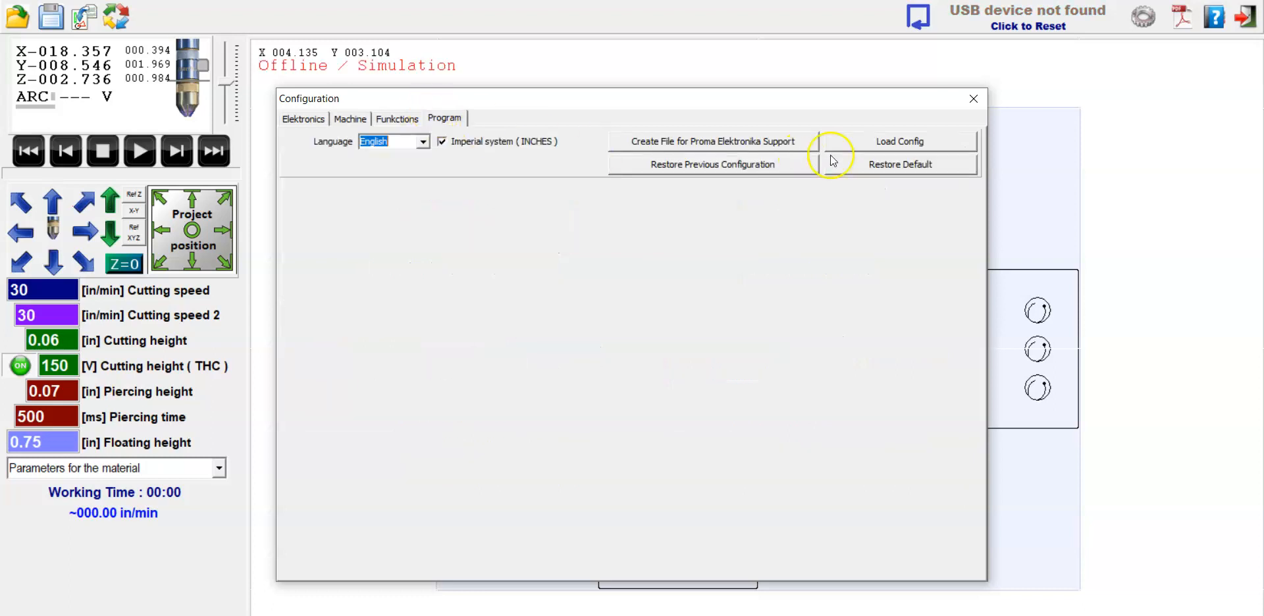
pyautogui.click(380, 117)
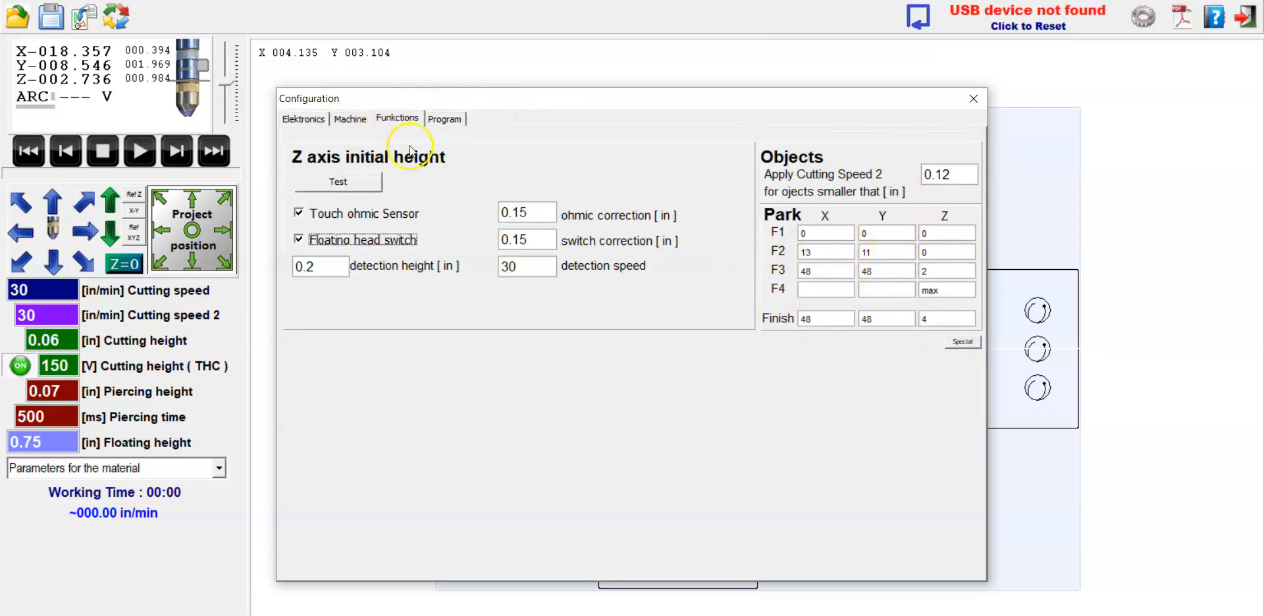
pyautogui.click(350, 118)
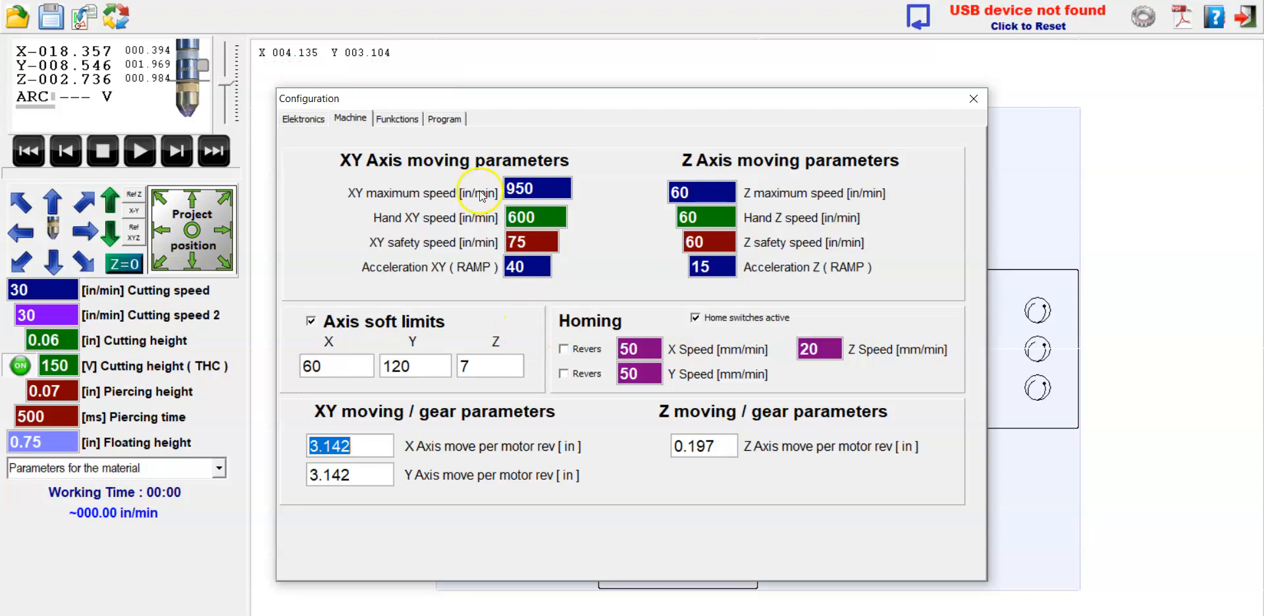
# Review the reverse options of the X, Y and Z microstepping motor drivers and close the configuration.
pyautogui.click(308, 119)
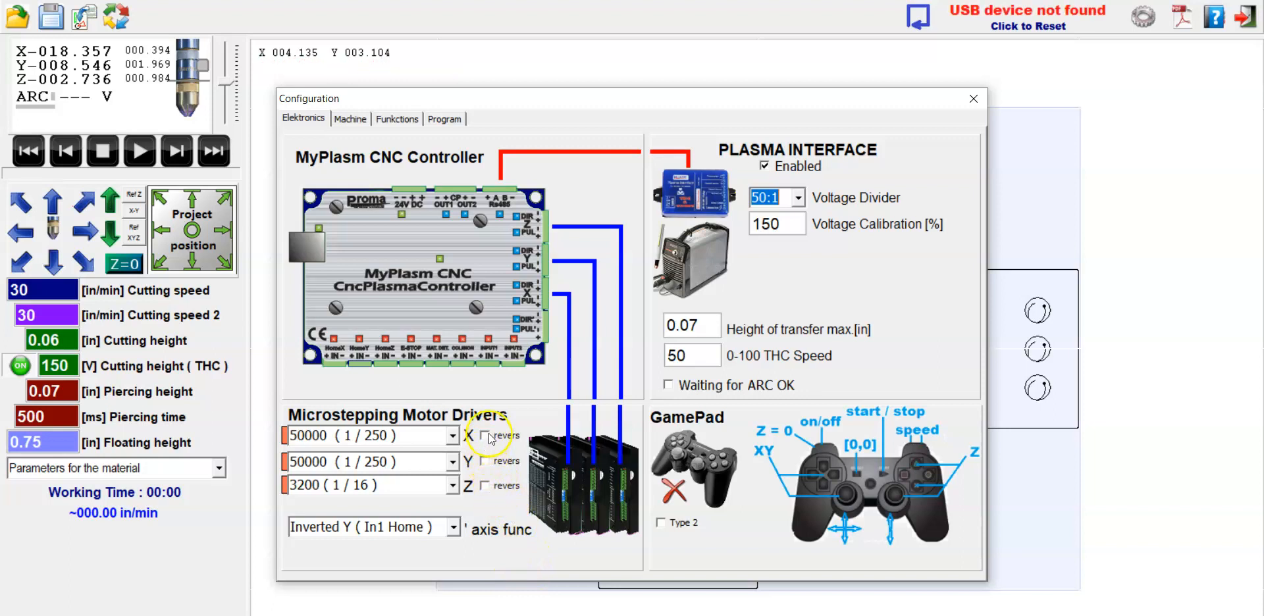
pyautogui.click(488, 466)
pyautogui.click(581, 449)
pyautogui.click(486, 461)
pyautogui.click(513, 431)
pyautogui.click(494, 451)
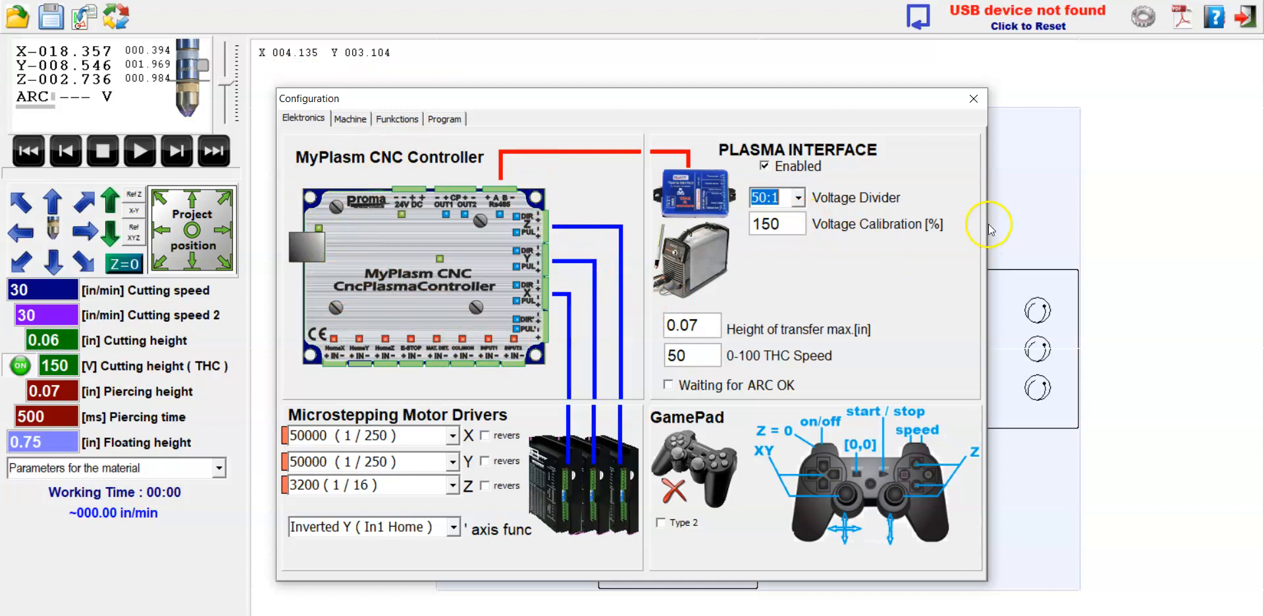
pyautogui.click(973, 98)
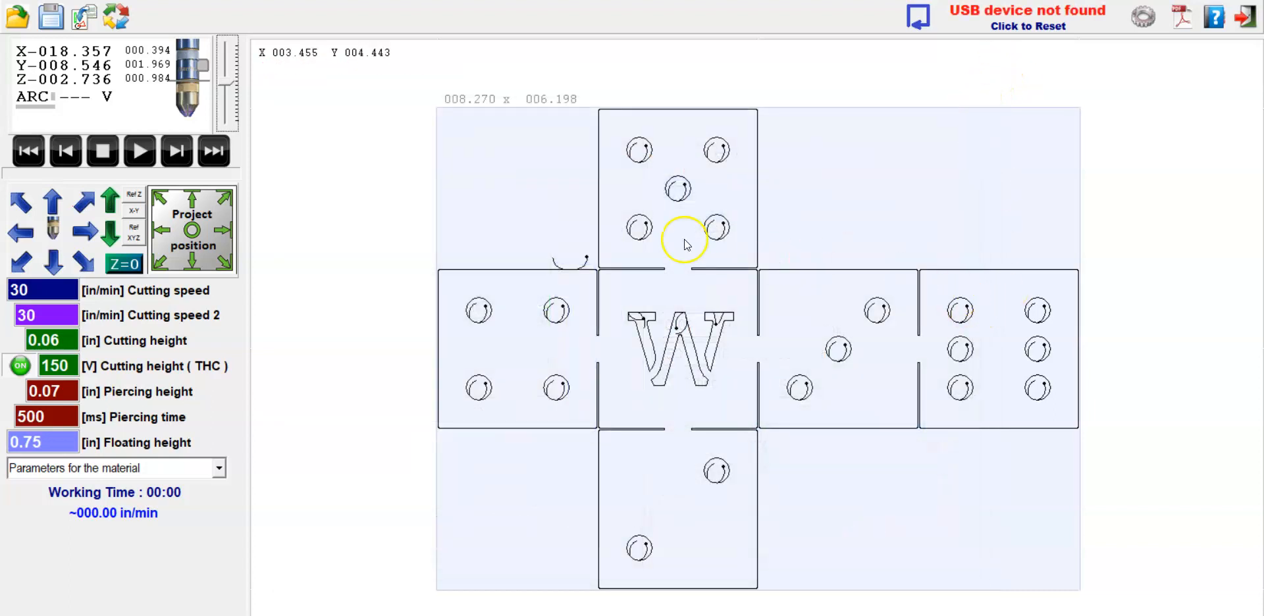